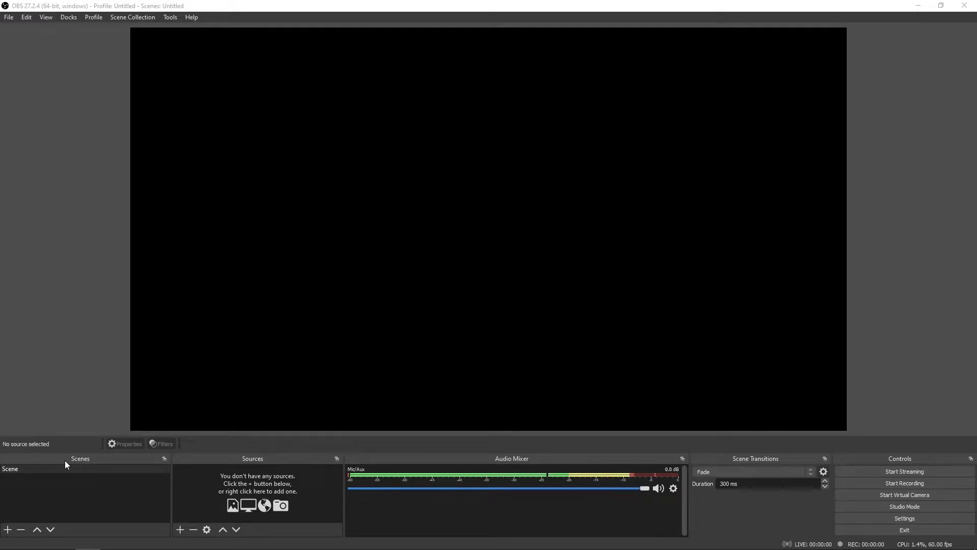
Rename the default scene to "Nested Webcam".
{"action": "mouse_move", "coordinate": [6, 549]}
{"action": "left_click", "coordinate": [77, 471]}
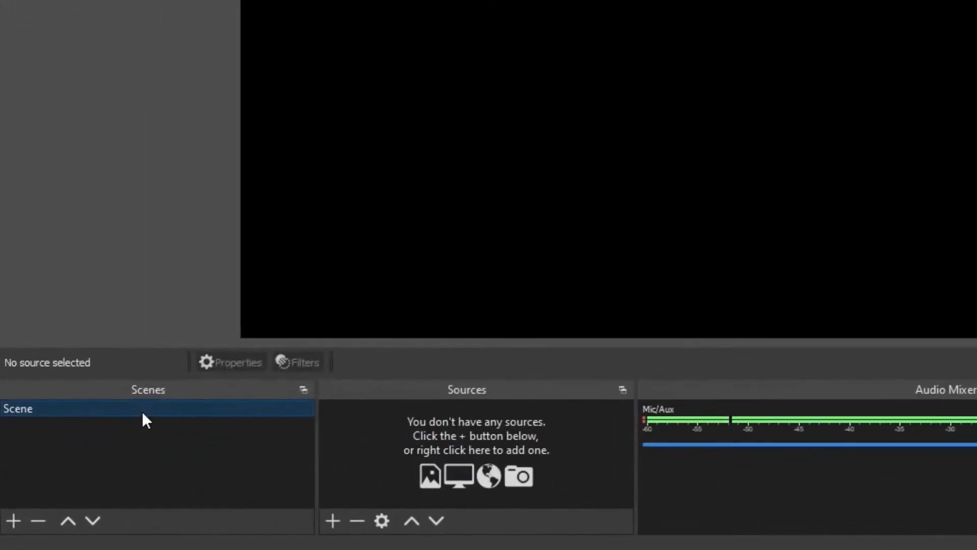
{"action": "right_click", "coordinate": [77, 470]}
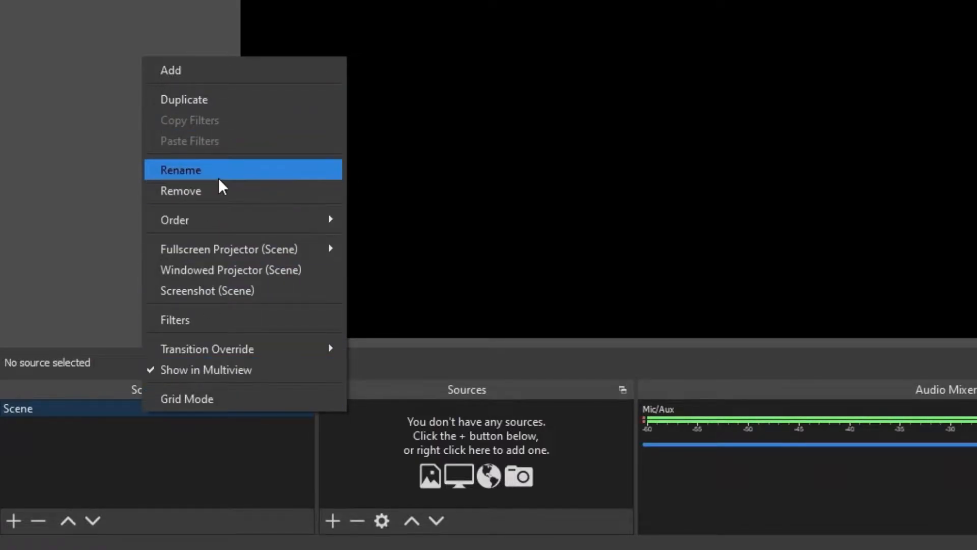
{"action": "left_click", "coordinate": [242, 178]}
{"action": "type", "text": "Nested Webcam"}
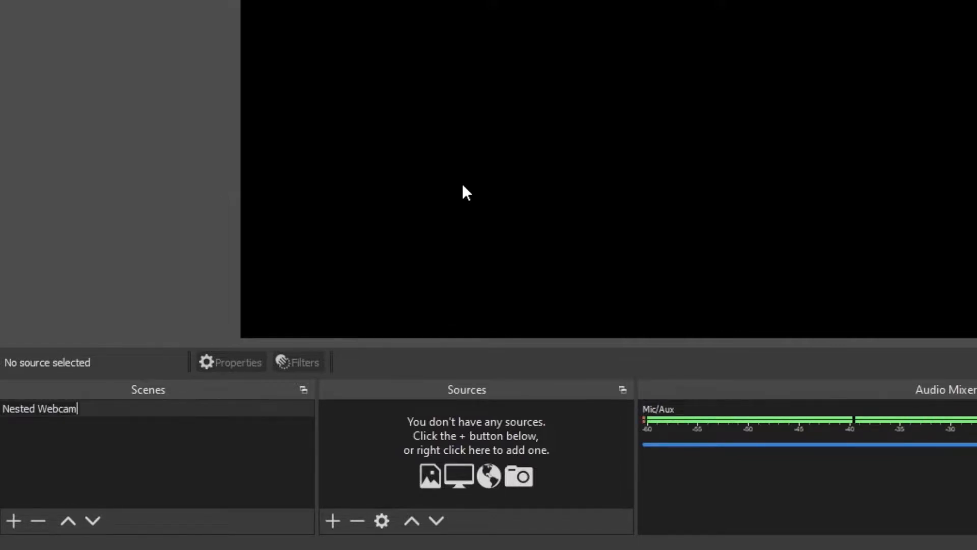
{"action": "key", "text": "Return"}
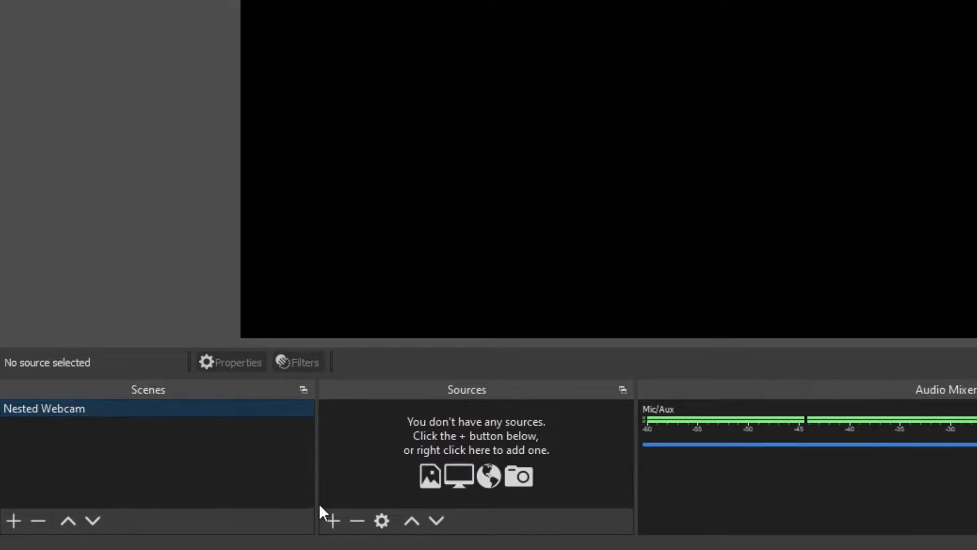
Add a new Video Capture Device source named "webcam" to the Nested Webcam scene.
{"action": "left_click", "coordinate": [336, 521]}
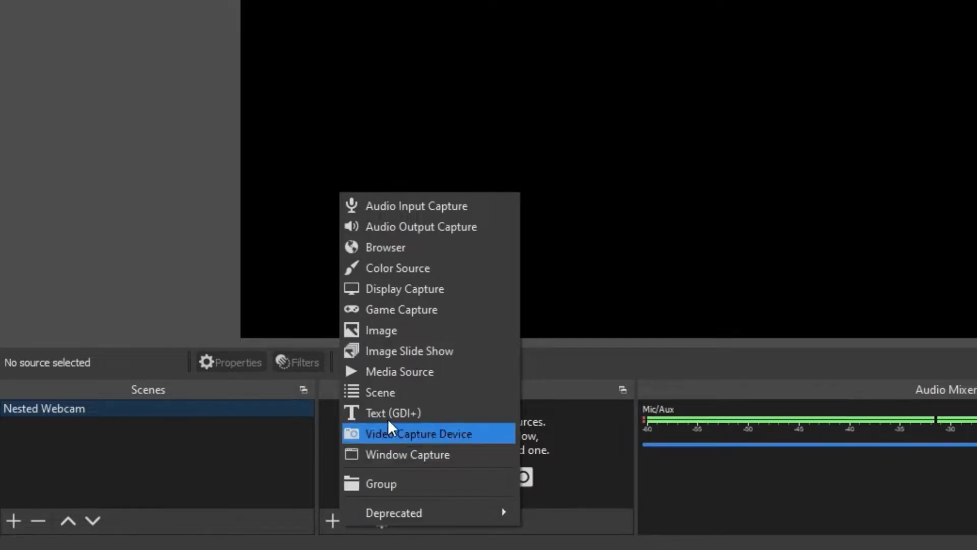
{"action": "left_click", "coordinate": [405, 436]}
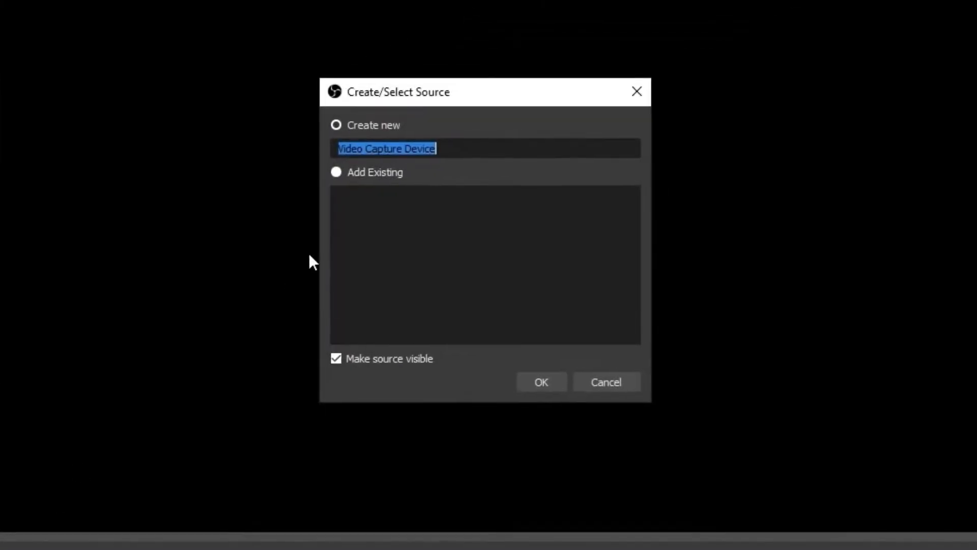
{"action": "type", "text": "webcam"}
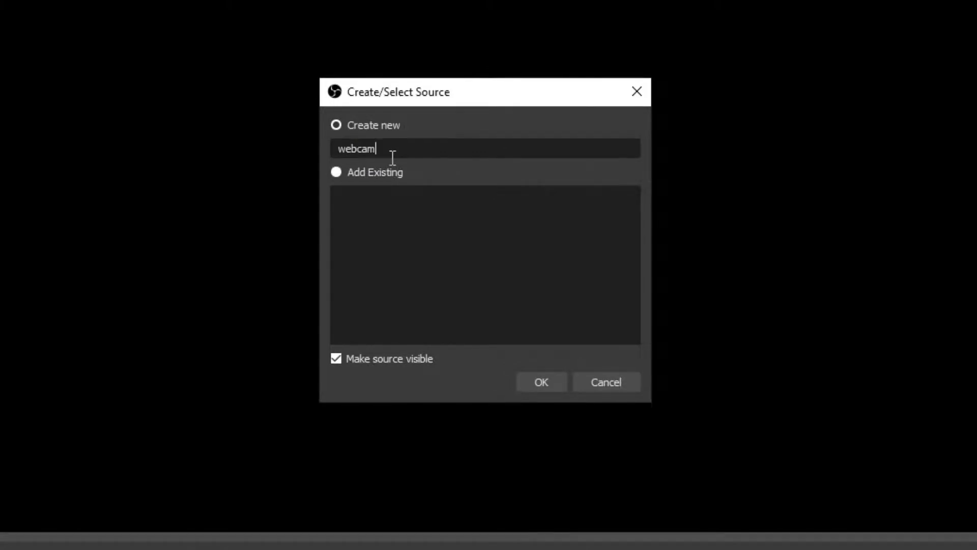
{"action": "key", "text": "Return"}
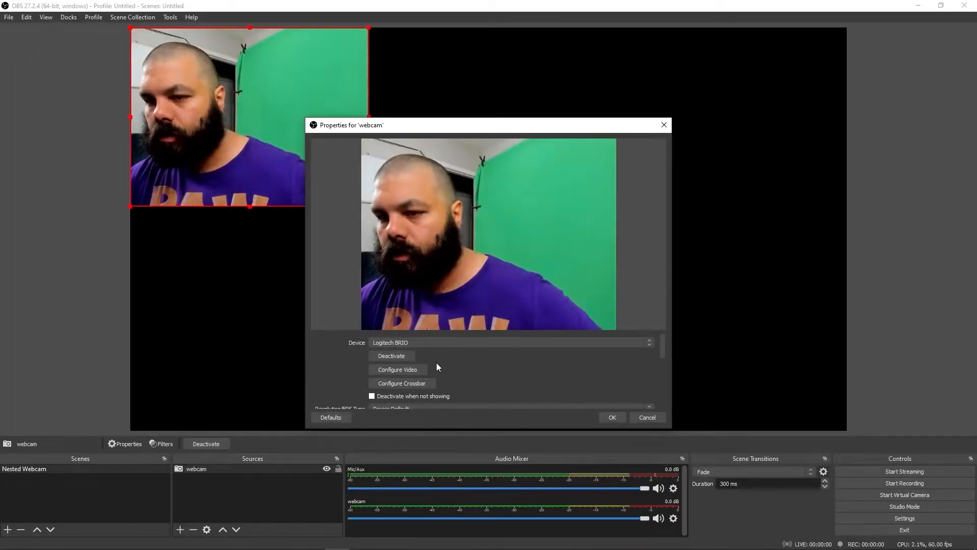
Configure the webcam's video image with contrast 83, saturation 160 and sharpness 175.
{"action": "left_click", "coordinate": [408, 368]}
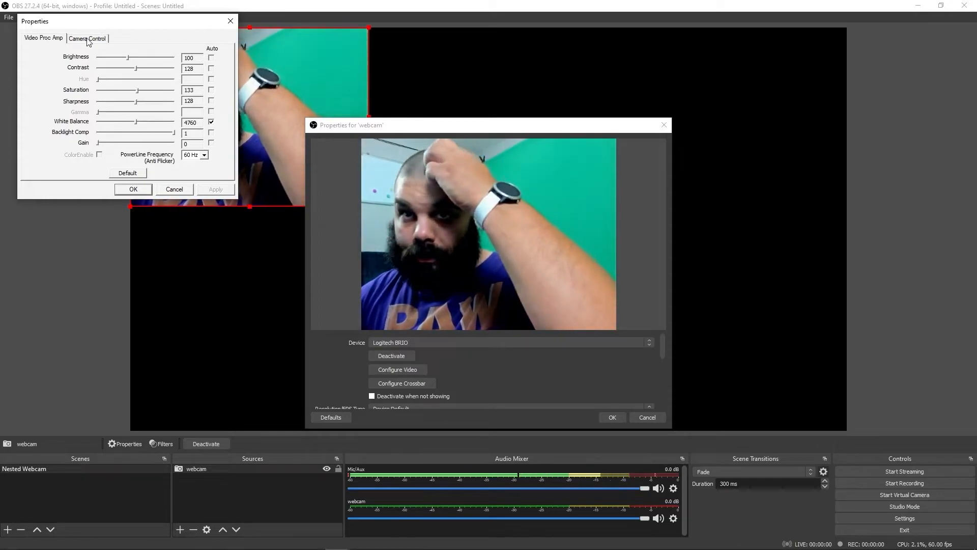
{"action": "left_click_drag", "start_coordinate": [136, 90], "coordinate": [149, 101]}
{"action": "left_click", "coordinate": [87, 39]}
{"action": "left_click", "coordinate": [131, 189]}
Set the webcam source to a custom resolution of 1920x1080.
{"action": "scroll", "coordinate": [610, 397], "scroll_direction": "down", "scroll_amount": 1}
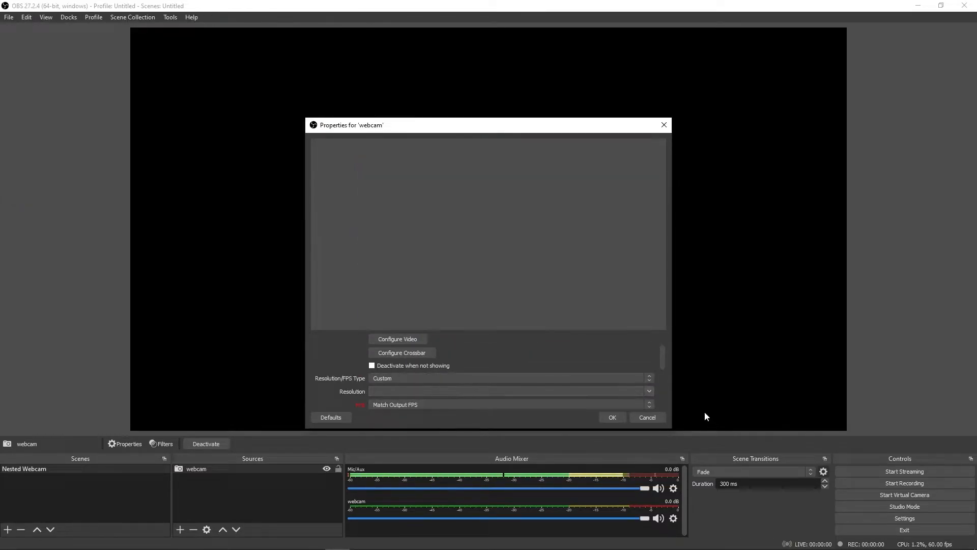
{"action": "left_click", "coordinate": [650, 392]}
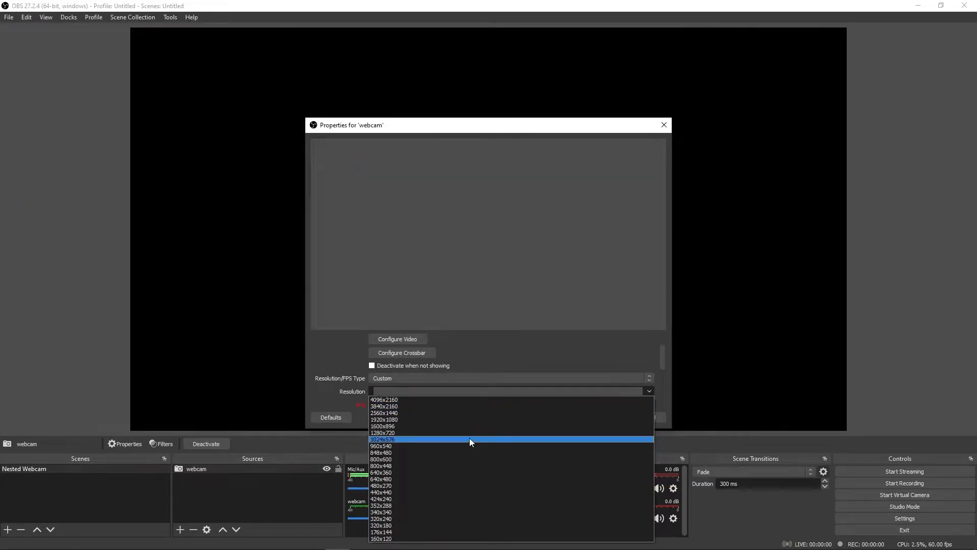
{"action": "left_click", "coordinate": [438, 419]}
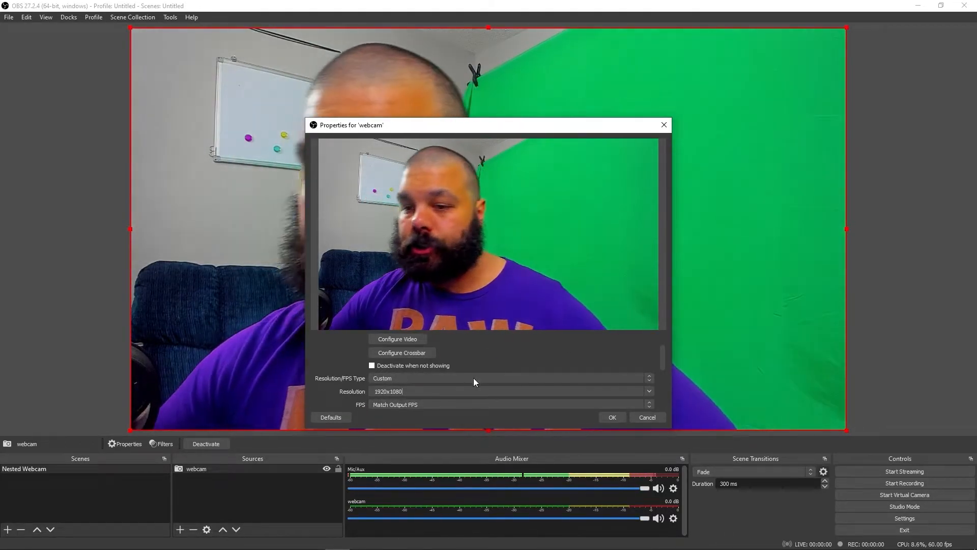
{"action": "scroll", "coordinate": [448, 375], "scroll_direction": "down", "scroll_amount": 2}
Review the saturation and sharpness in the webcam's video configuration.
{"action": "scroll", "coordinate": [325, 351], "scroll_direction": "up", "scroll_amount": 4}
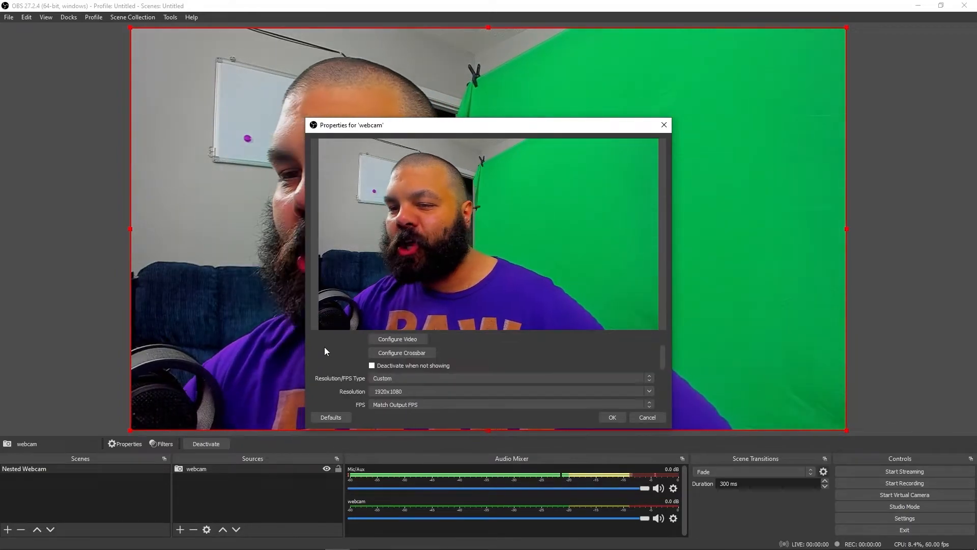
{"action": "left_click", "coordinate": [389, 369]}
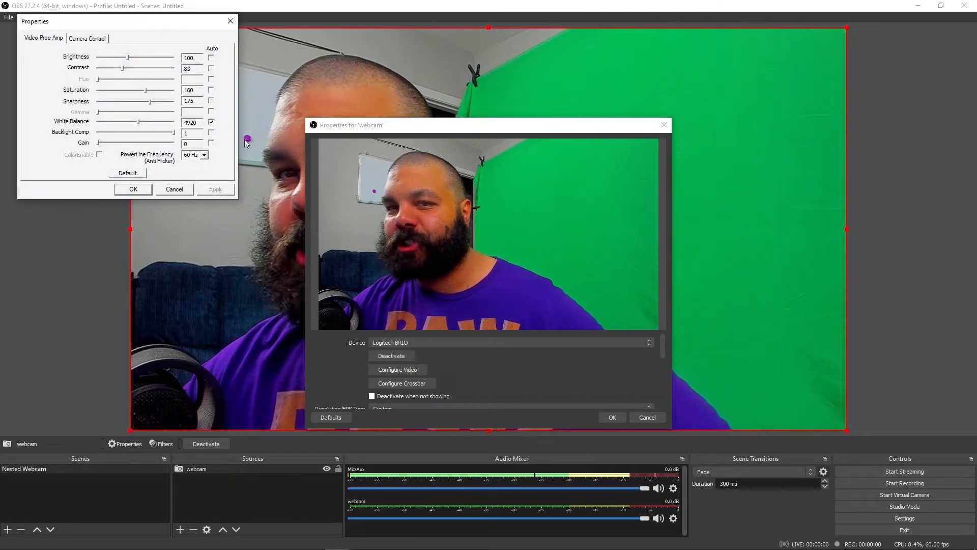
{"action": "left_click_drag", "start_coordinate": [151, 101], "coordinate": [145, 91]}
{"action": "left_click", "coordinate": [143, 105]}
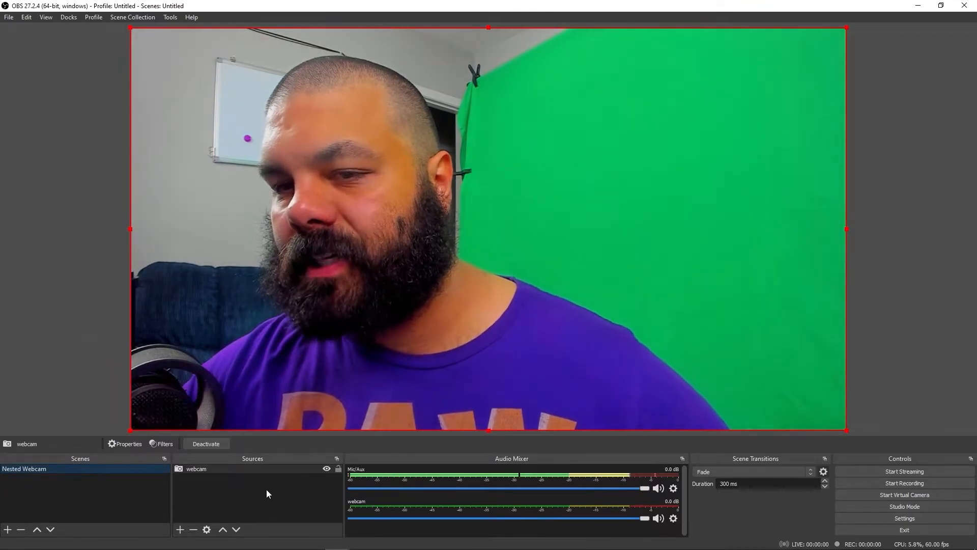
Add a Color Correction effect filter to the webcam source, with saturation 0.14 and slightly raised contrast.
{"action": "left_click", "coordinate": [164, 445]}
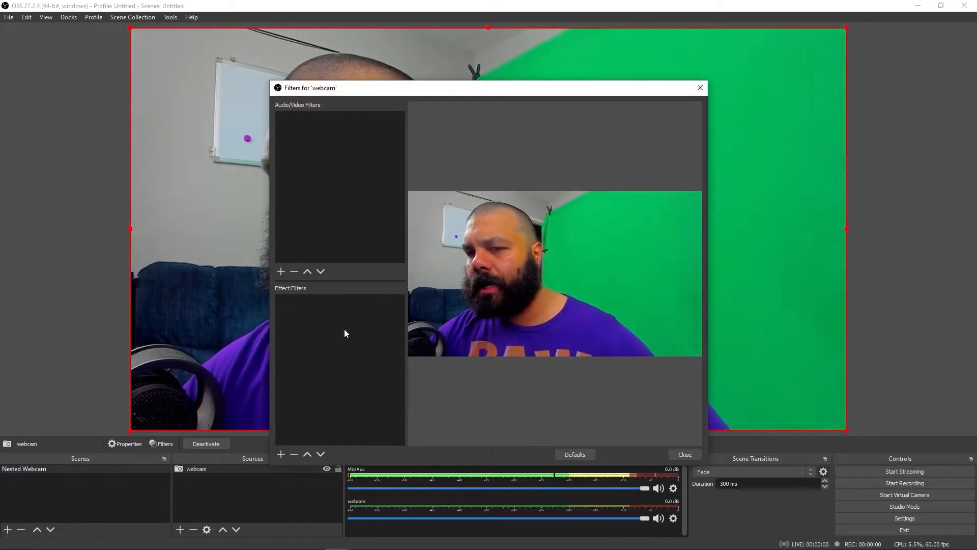
{"action": "left_click", "coordinate": [280, 454]}
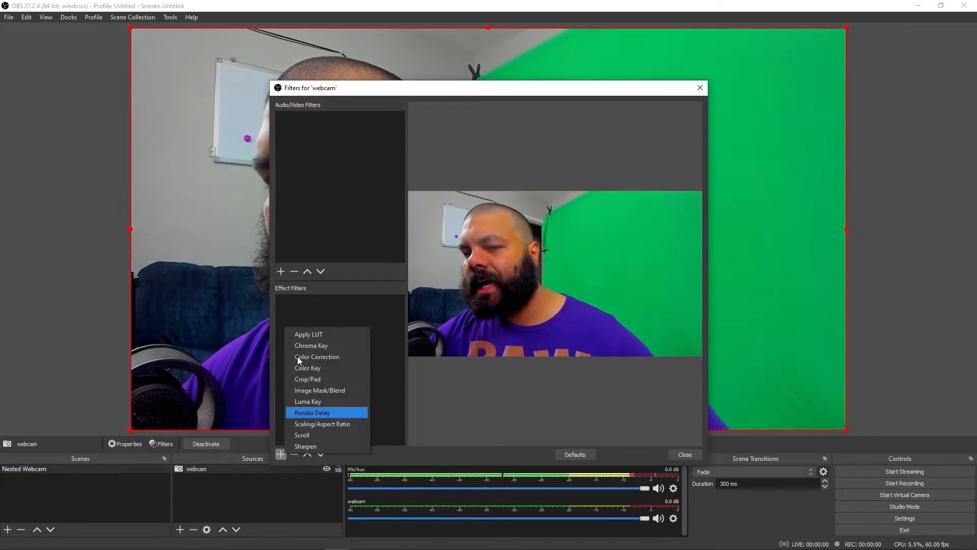
{"action": "left_click", "coordinate": [340, 357]}
{"action": "left_click", "coordinate": [467, 294]}
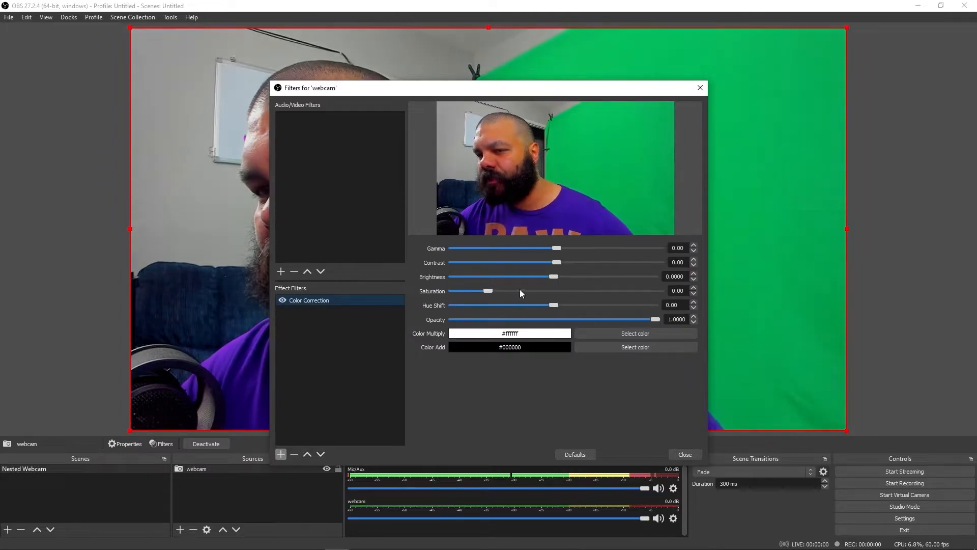
{"action": "left_click_drag", "start_coordinate": [487, 291], "coordinate": [492, 291]}
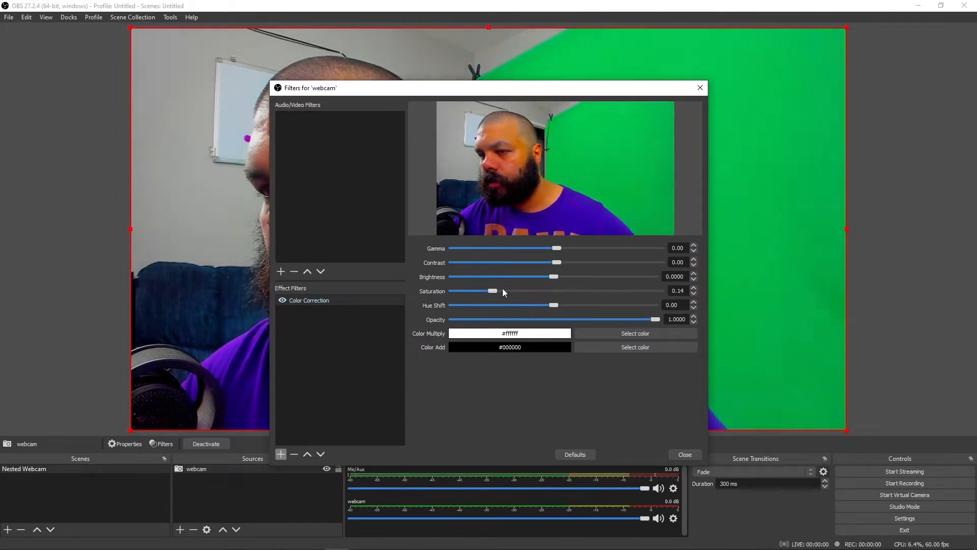
{"action": "left_click_drag", "start_coordinate": [558, 264], "coordinate": [561, 263]}
{"action": "left_click", "coordinate": [682, 454]}
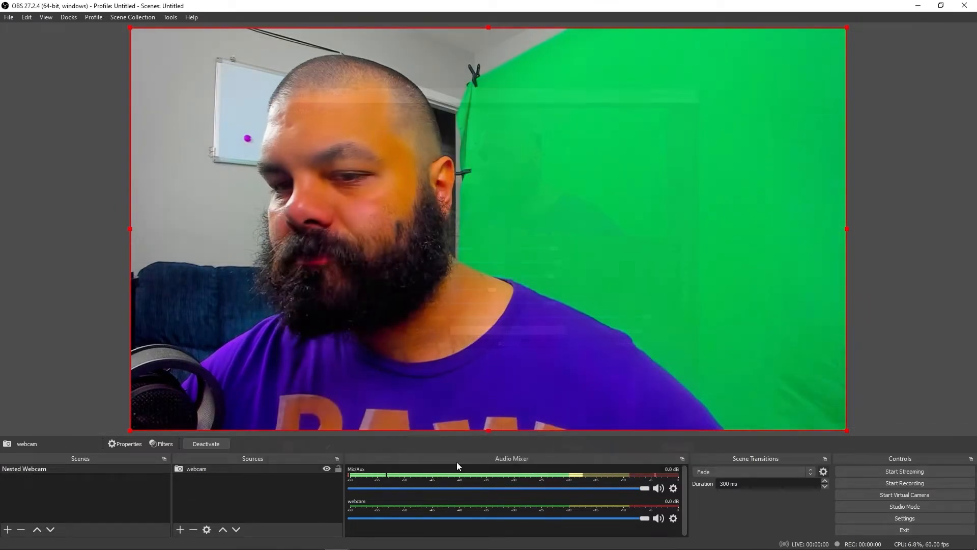
Create a scene named "Game Play" and add a Display Capture source showing Display 2: 1920x1080 @ 0,-1080.
{"action": "left_click", "coordinate": [7, 529]}
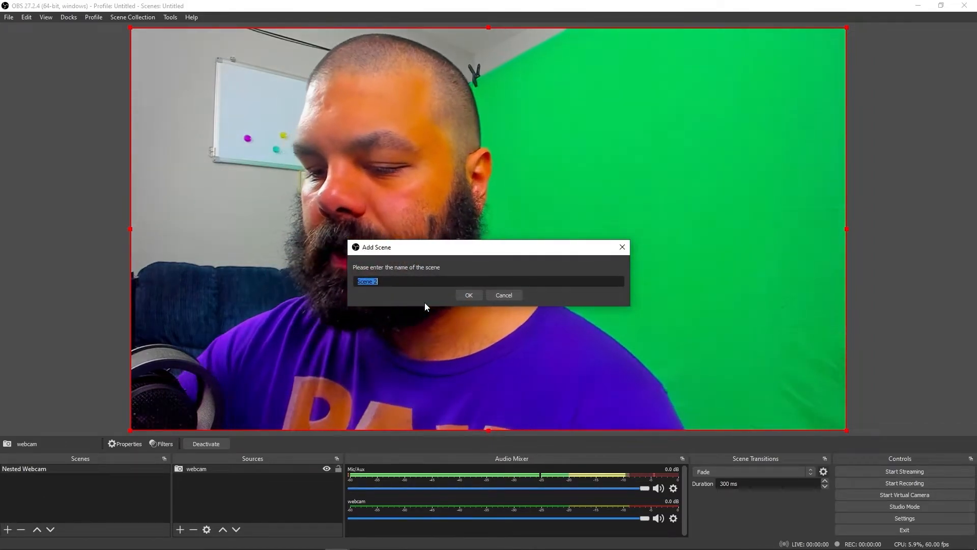
{"action": "type", "text": "Game P"}
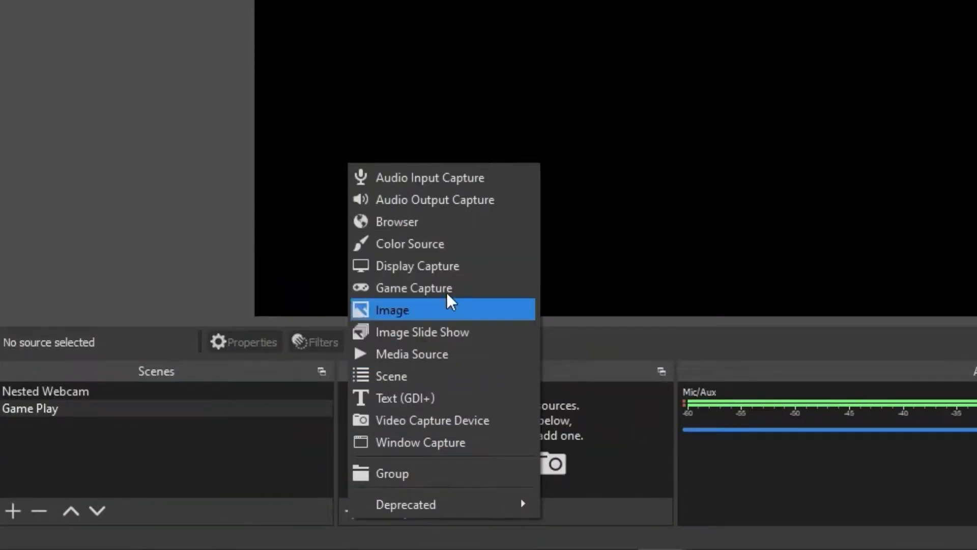
{"action": "left_click", "coordinate": [469, 273]}
{"action": "left_click", "coordinate": [564, 410]}
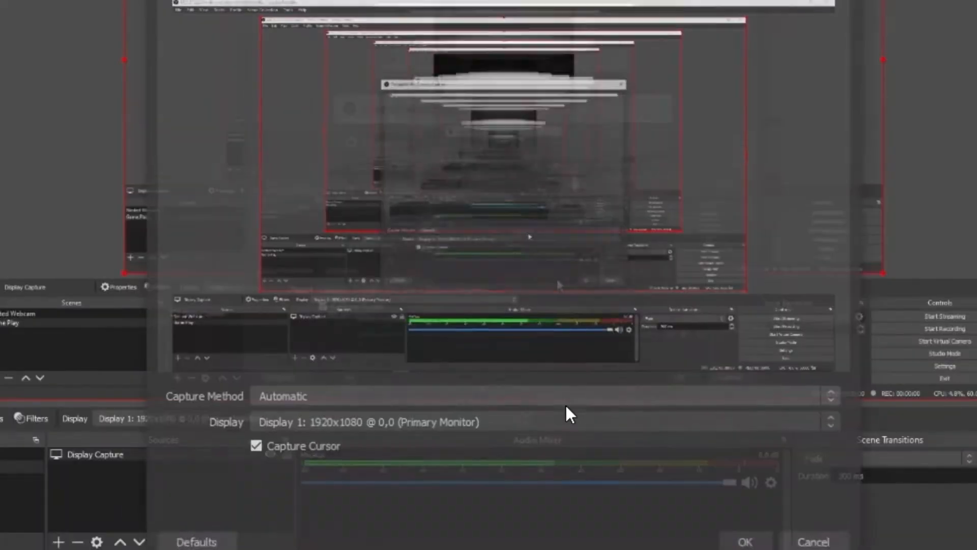
{"action": "left_click", "coordinate": [779, 426]}
{"action": "left_click", "coordinate": [433, 454]}
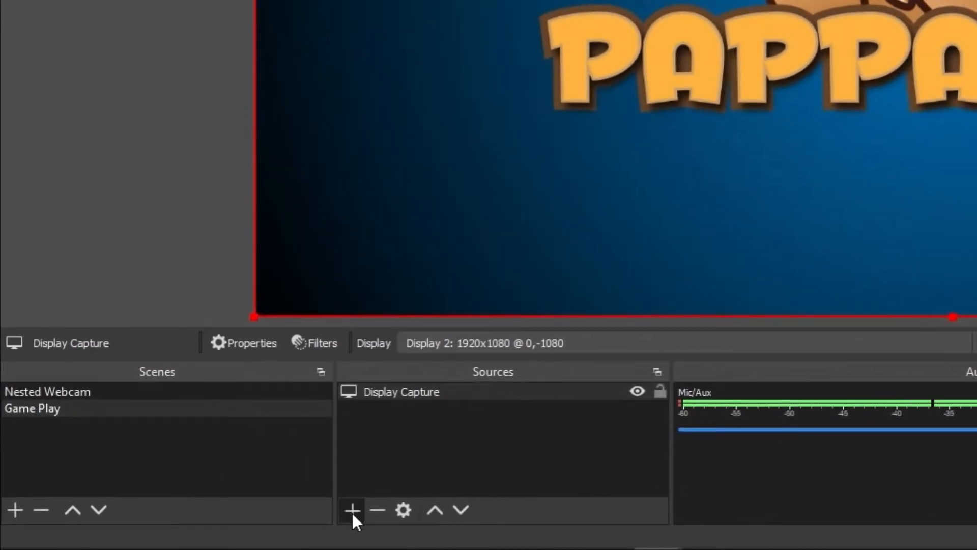
Add the existing Nested Webcam scene as a source in Game Play and shrink it to about a third of the canvas width in the lower-right corner.
{"action": "left_click", "coordinate": [180, 530]}
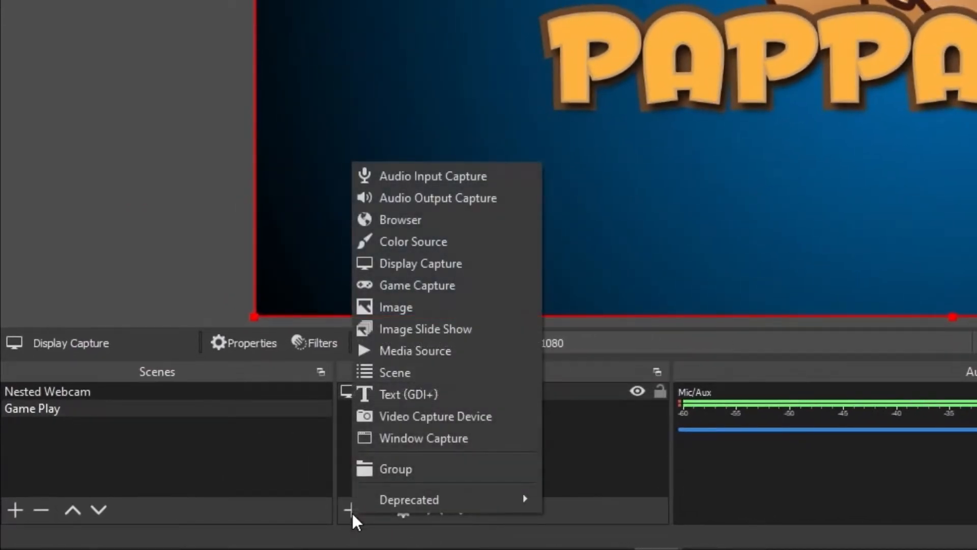
{"action": "left_click", "coordinate": [474, 381]}
{"action": "left_click", "coordinate": [434, 213]}
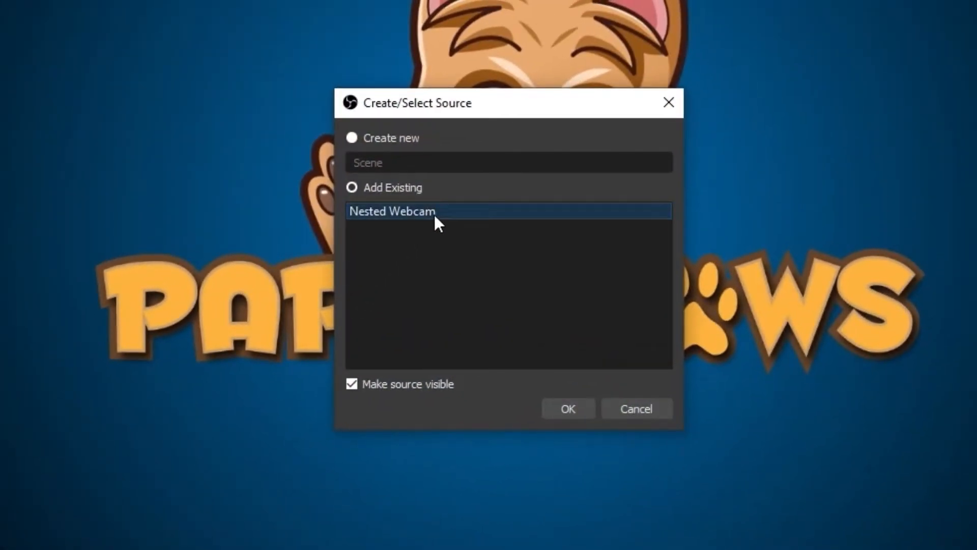
{"action": "left_click", "coordinate": [583, 414]}
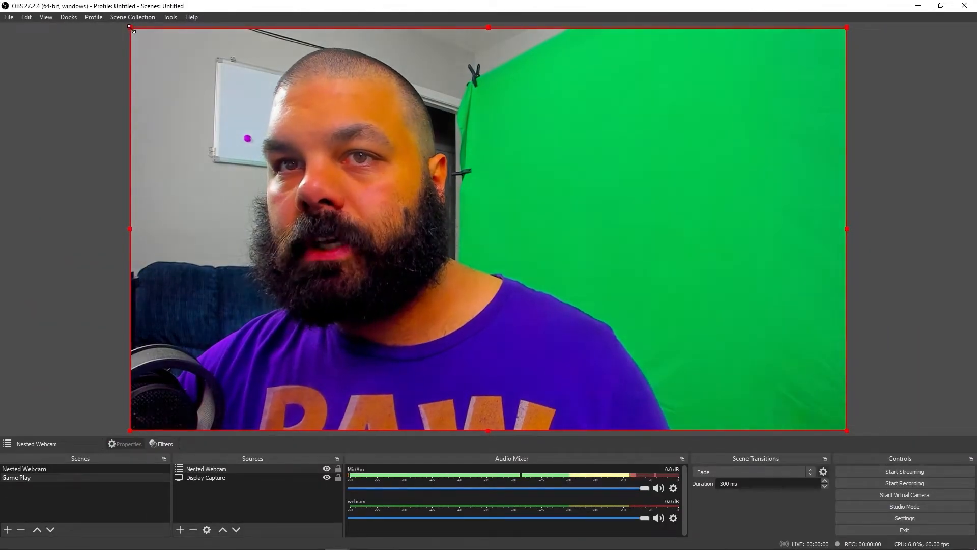
{"action": "left_click_drag", "start_coordinate": [133, 27], "coordinate": [604, 340]}
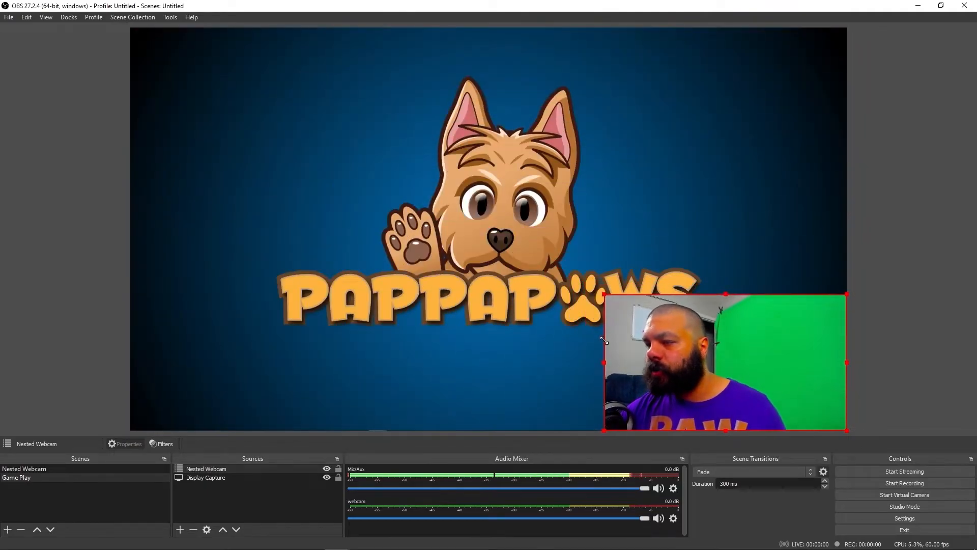
Compare the Nested Webcam source within the Game Play scene with the original Nested Webcam scene.
{"action": "left_click", "coordinate": [225, 470]}
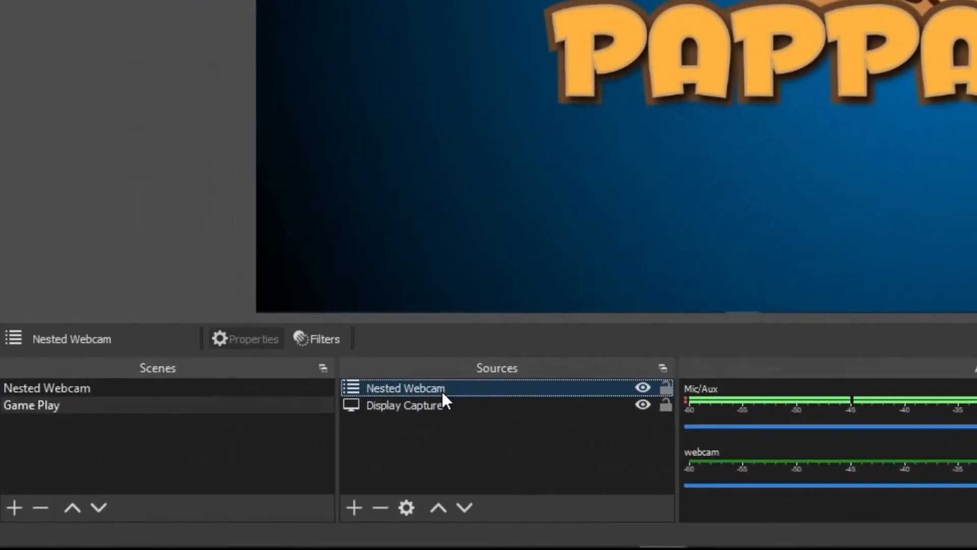
{"action": "mouse_move", "coordinate": [442, 393]}
{"action": "left_mouse_down"}
{"action": "mouse_move", "coordinate": [435, 431]}
{"action": "mouse_move", "coordinate": [427, 420]}
{"action": "mouse_move", "coordinate": [445, 381]}
{"action": "mouse_move", "coordinate": [438, 385]}
{"action": "left_mouse_up"}
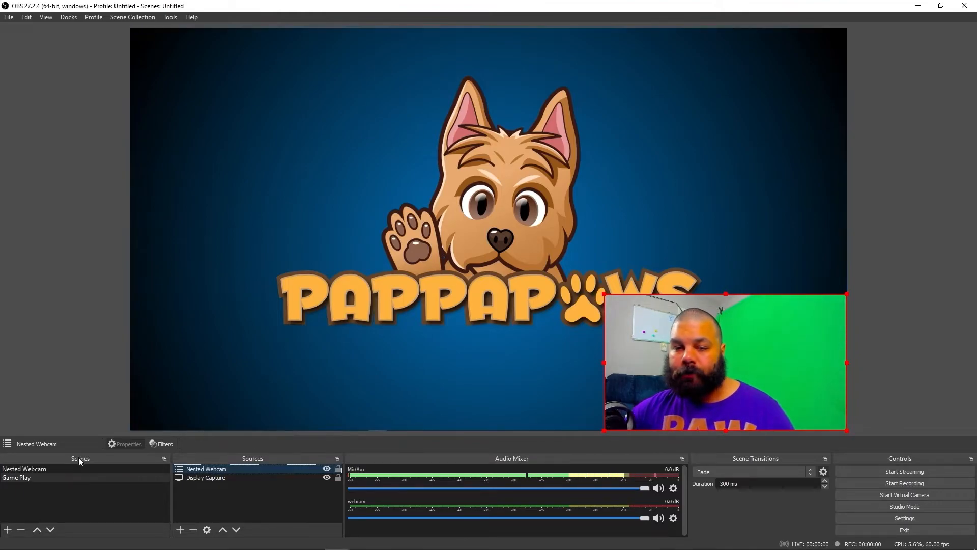
{"action": "left_click", "coordinate": [66, 468]}
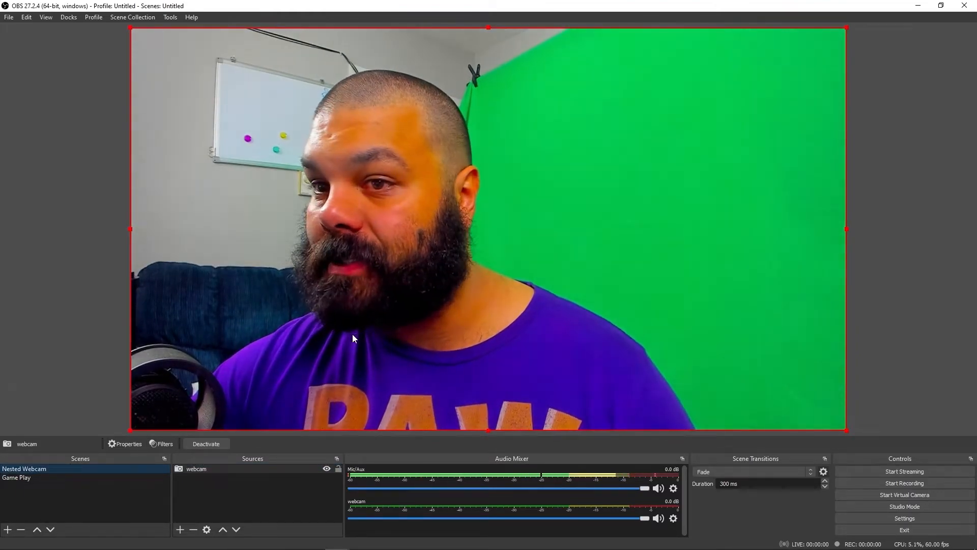
{"action": "left_click", "coordinate": [38, 479]}
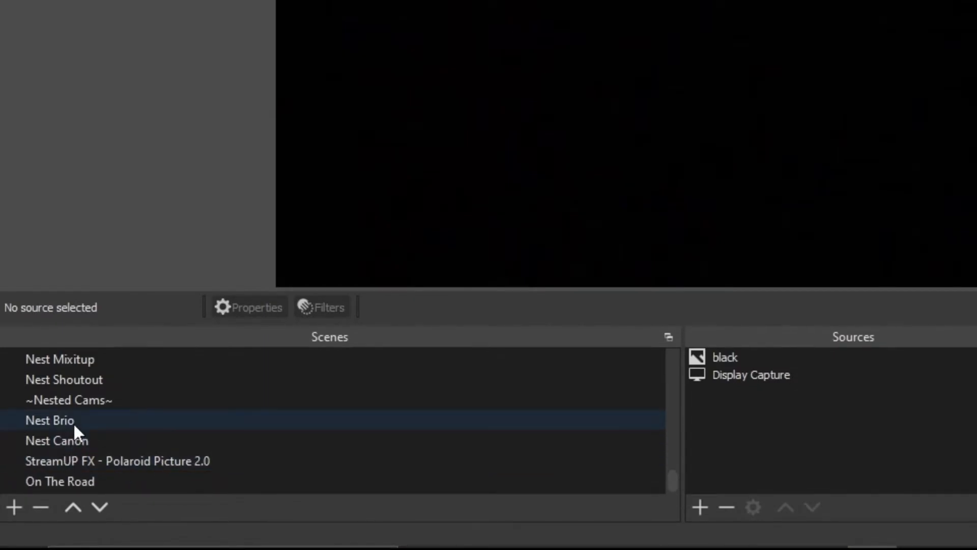
Browse the Live collection's scene list from the nested camera scenes up to the everyday scenes.
{"action": "scroll", "coordinate": [83, 416], "scroll_direction": "up", "scroll_amount": 2}
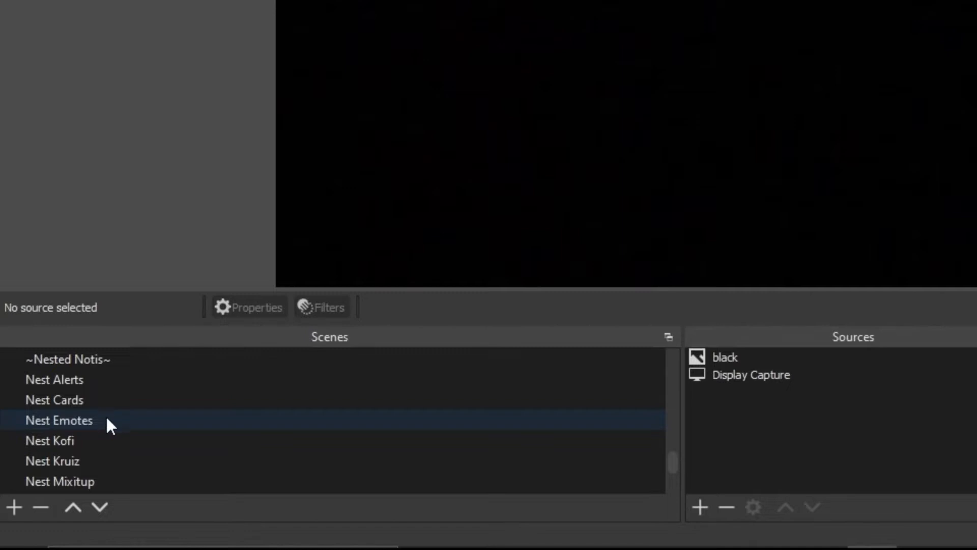
{"action": "scroll", "coordinate": [106, 413], "scroll_direction": "up", "scroll_amount": 5}
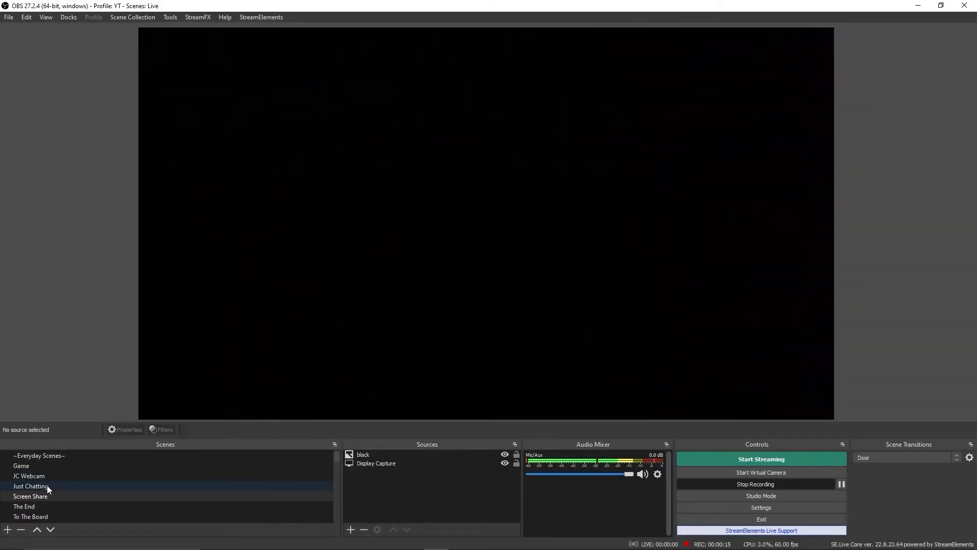